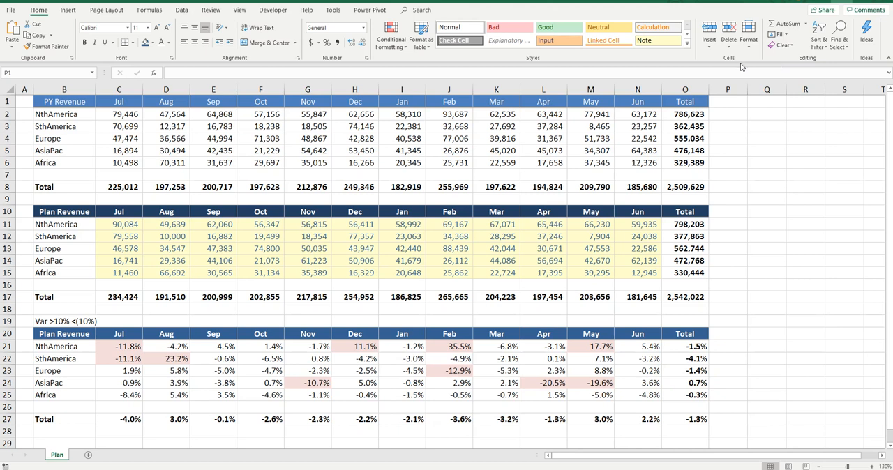
Examine the PY Revenue, Plan Revenue and variance tables on the Plan sheet, including the plan inputs and variance formulas.
{"action": "left_click_drag", "start_coordinate": [62, 102], "coordinate": [688, 164]}
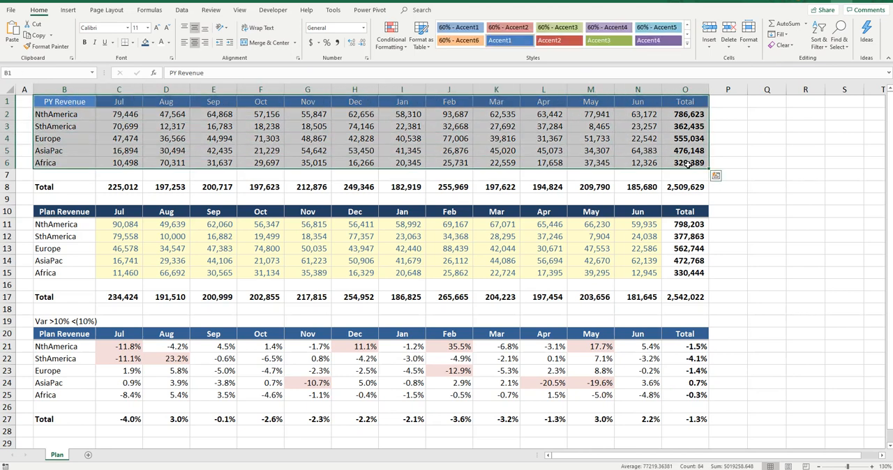
{"action": "left_click_drag", "start_coordinate": [62, 212], "coordinate": [689, 296]}
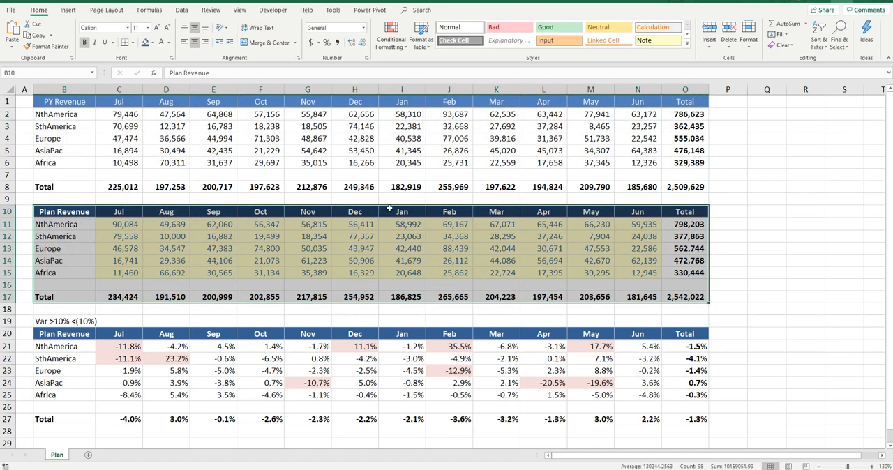
{"action": "left_click_drag", "start_coordinate": [141, 226], "coordinate": [636, 276]}
{"action": "left_click", "coordinate": [362, 248]}
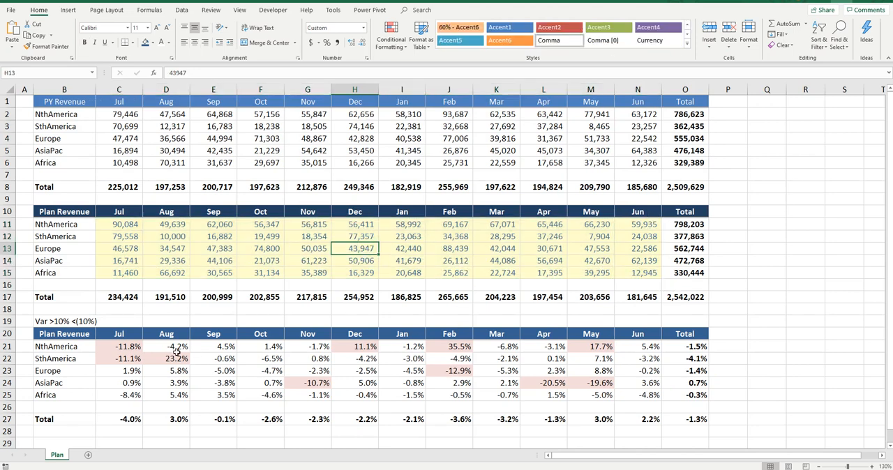
{"action": "left_click_drag", "start_coordinate": [72, 334], "coordinate": [683, 415]}
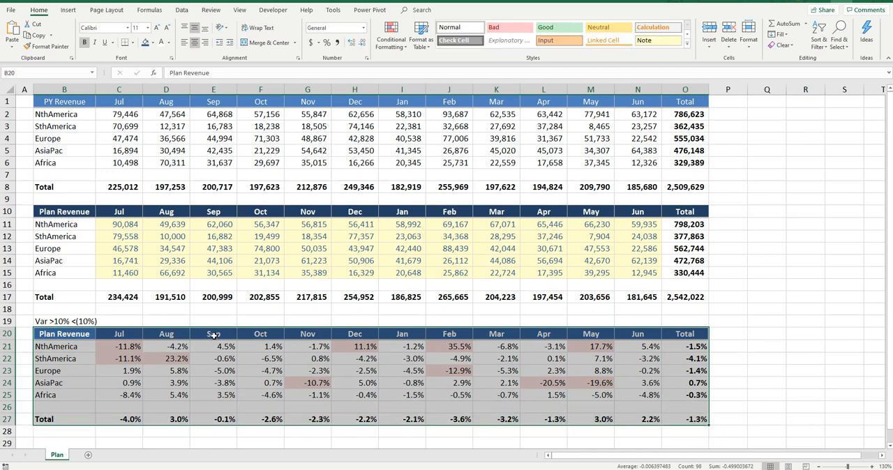
{"action": "left_click", "coordinate": [123, 340]}
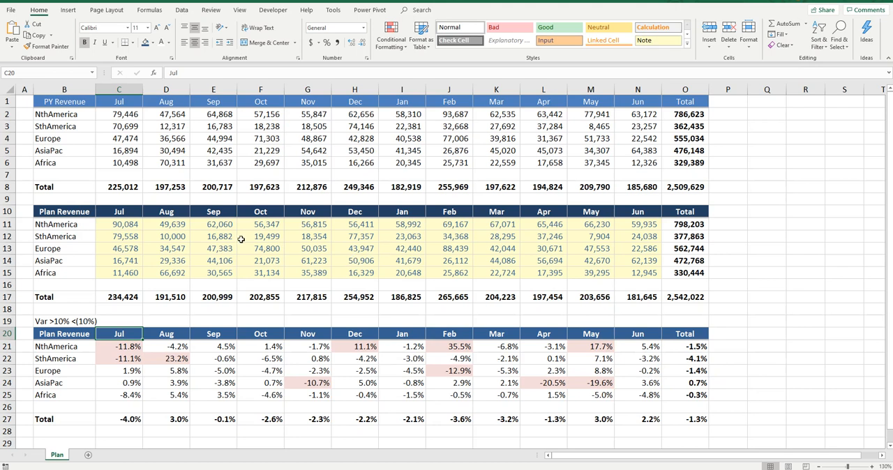
{"action": "left_click", "coordinate": [130, 228]}
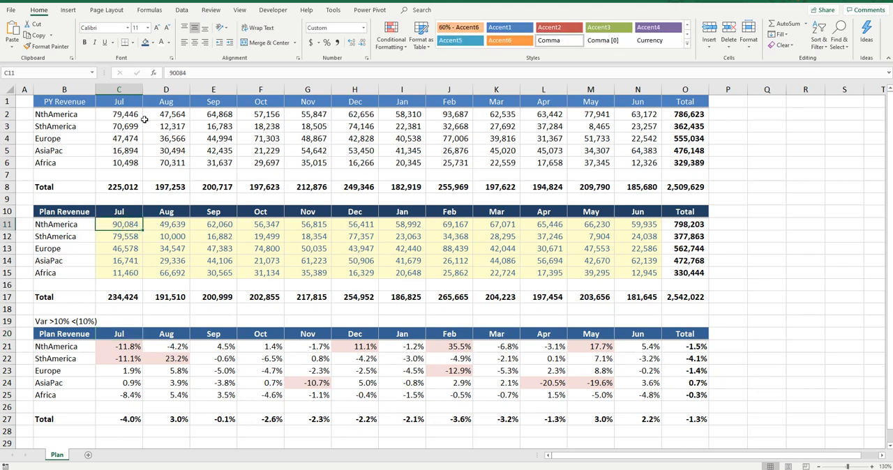
{"action": "left_click_drag", "start_coordinate": [115, 110], "coordinate": [636, 163]}
{"action": "left_click_drag", "start_coordinate": [124, 347], "coordinate": [649, 398]}
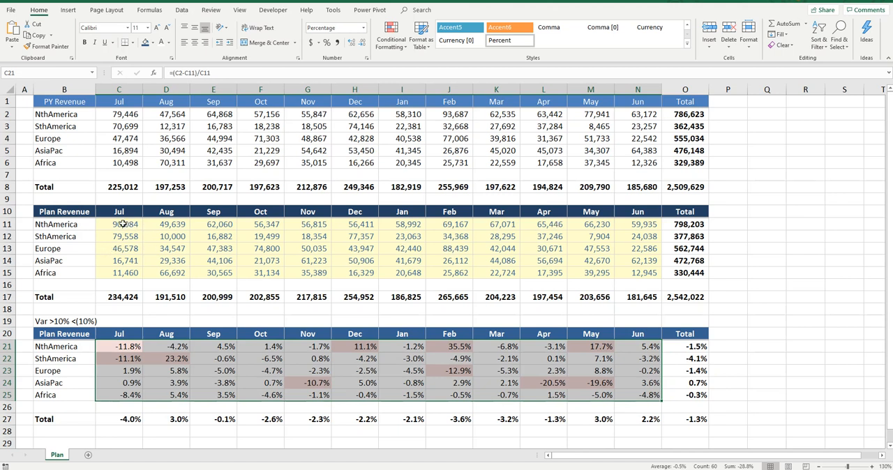
Unlock the monthly Plan Revenue input cells C11:N15 by turning off their Locked protection setting.
{"action": "left_click_drag", "start_coordinate": [123, 224], "coordinate": [641, 275]}
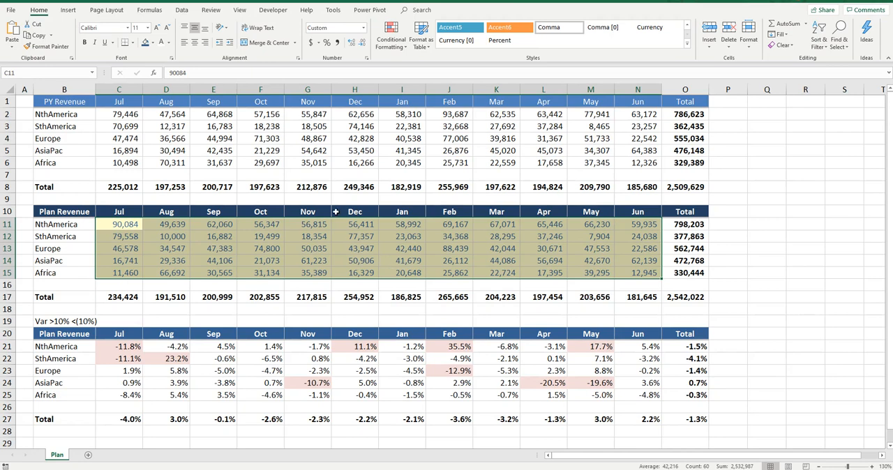
{"action": "key", "text": "ctrl+1"}
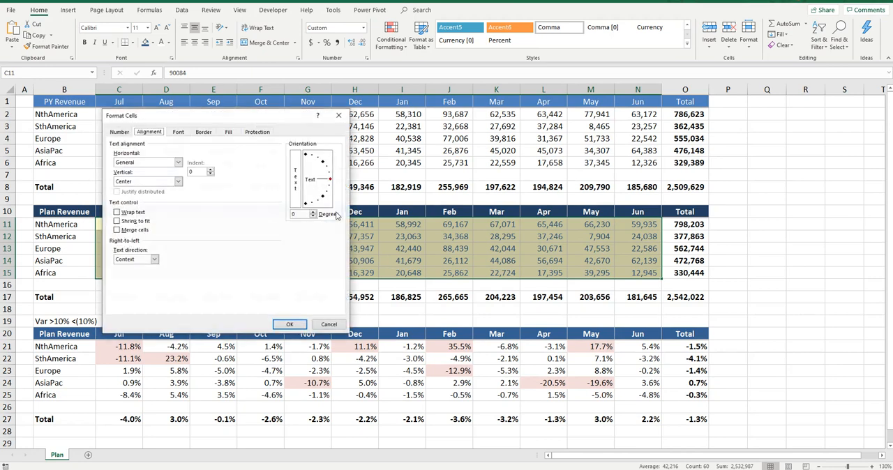
{"action": "left_click", "coordinate": [260, 133]}
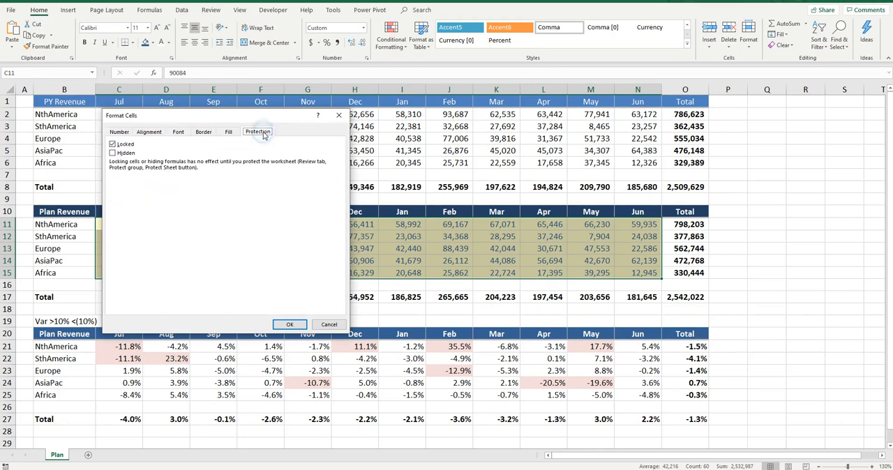
{"action": "left_click", "coordinate": [112, 144]}
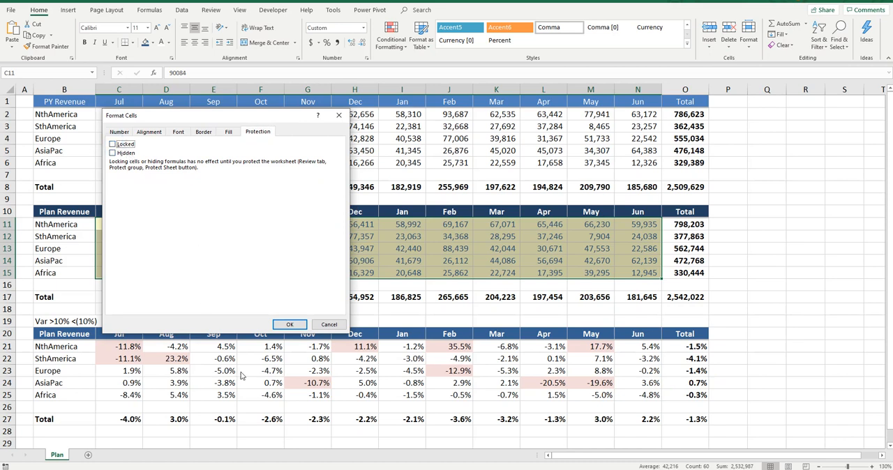
{"action": "left_click", "coordinate": [297, 326]}
Protect the current sheet without a password, allowing only the selection of locked and unlocked cells.
{"action": "left_click", "coordinate": [11, 11]}
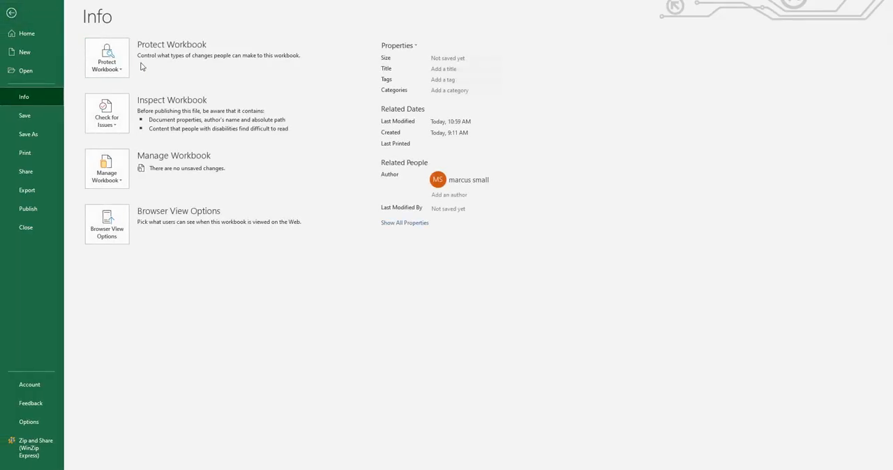
{"action": "left_click", "coordinate": [116, 69]}
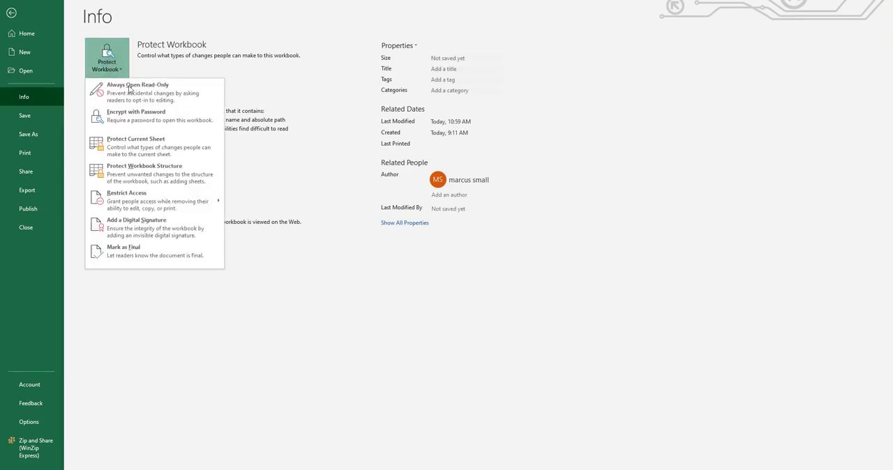
{"action": "left_click", "coordinate": [151, 145]}
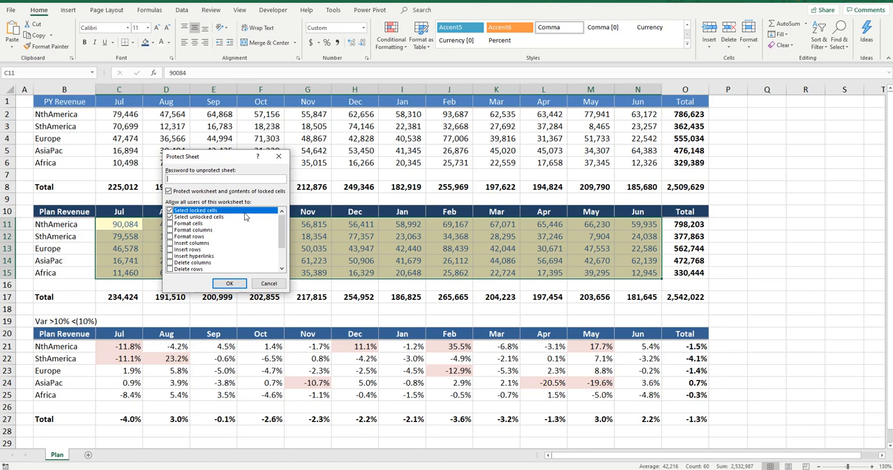
{"action": "left_click", "coordinate": [236, 286]}
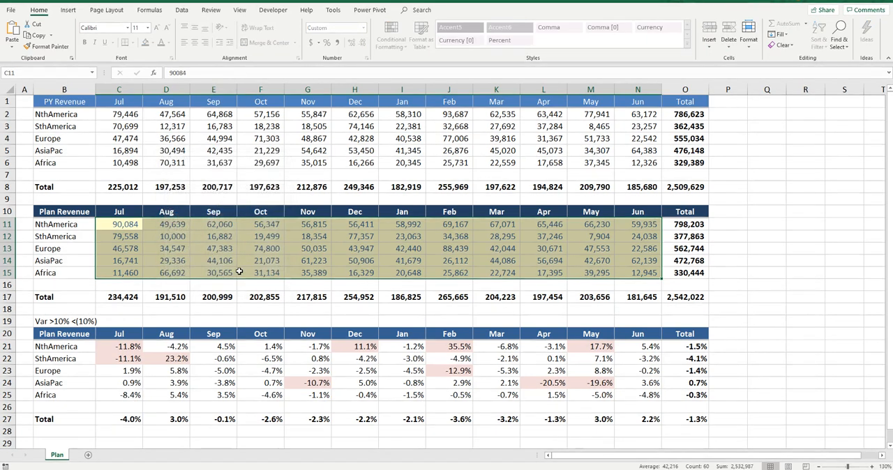
Set the NthAmerica July Plan Revenue in cell C11 to 85084.
{"action": "left_click", "coordinate": [135, 227]}
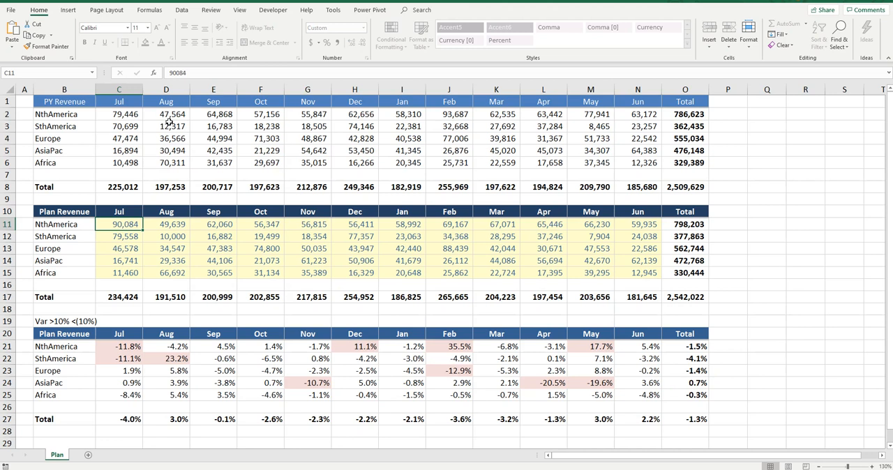
{"action": "left_click", "coordinate": [178, 73]}
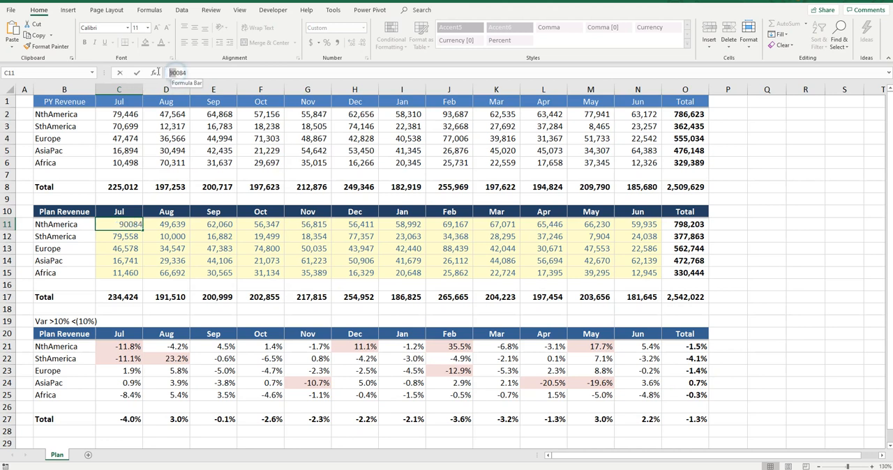
{"action": "type", "text": "85"}
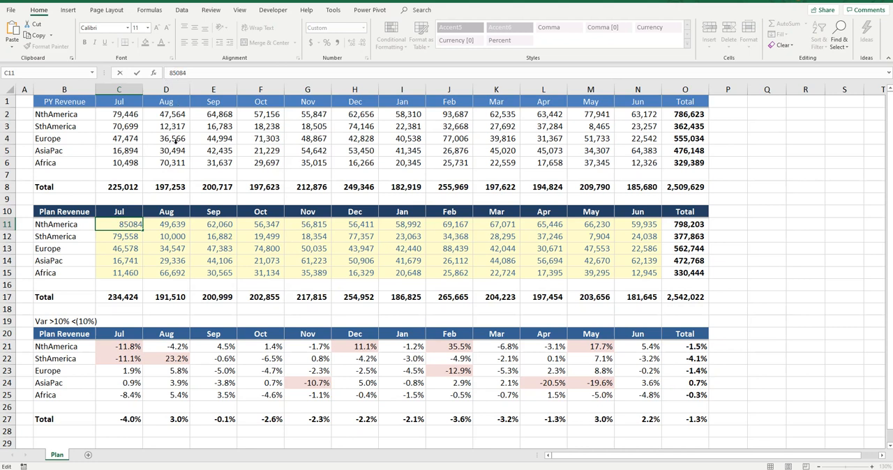
{"action": "key", "text": "Return"}
{"action": "left_click", "coordinate": [131, 227]}
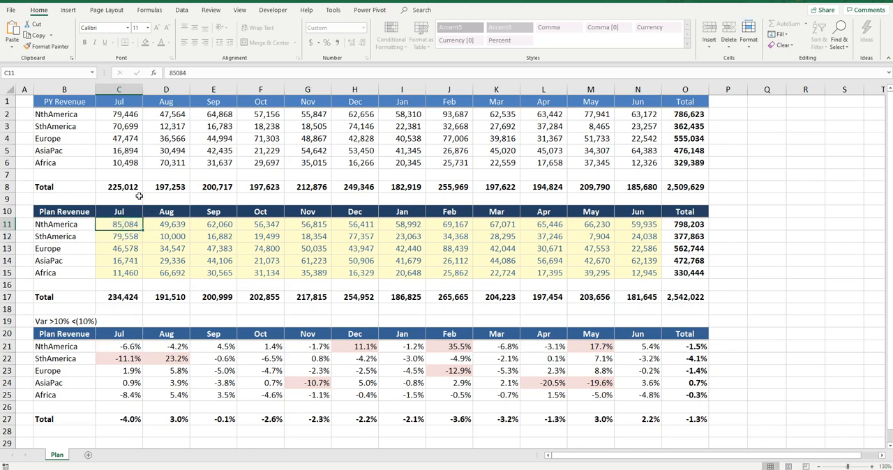
Try to edit several locked cells in the PY Revenue table, including C2, I6 and E4.
{"action": "left_click", "coordinate": [127, 114]}
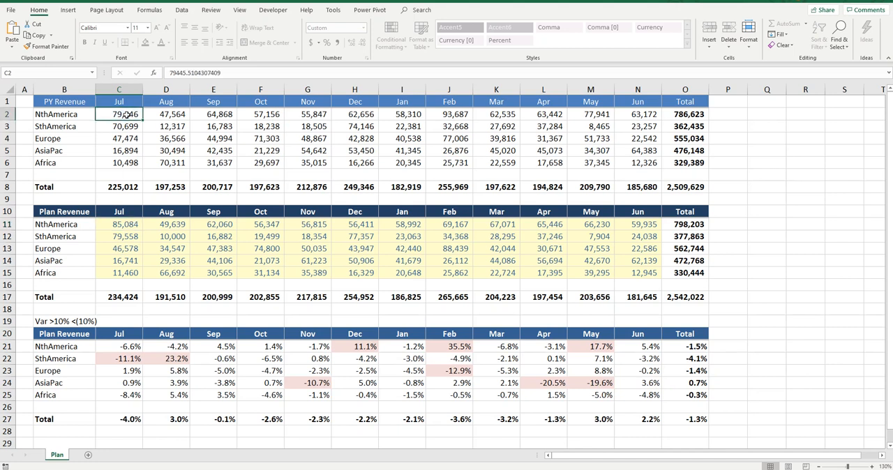
{"action": "left_click", "coordinate": [178, 73]}
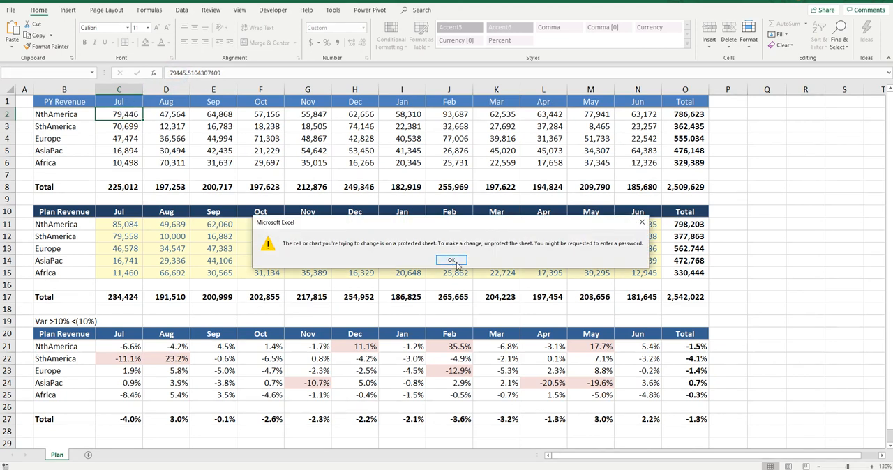
{"action": "left_click", "coordinate": [458, 264]}
{"action": "double_click", "coordinate": [410, 160]}
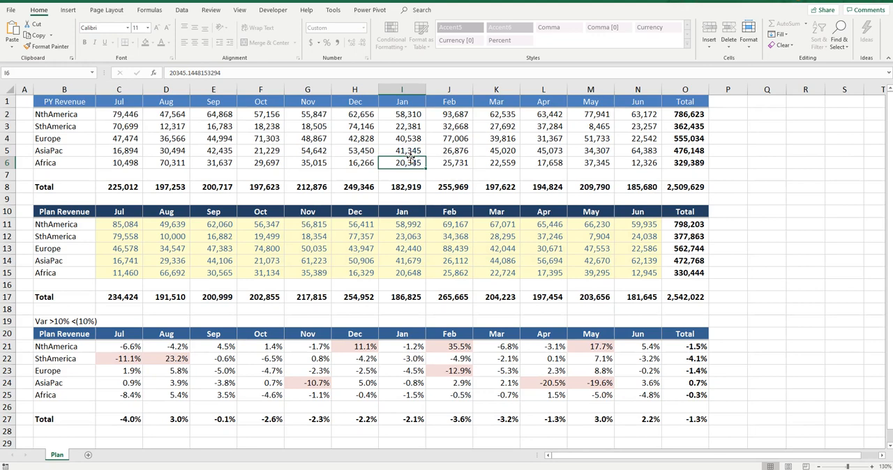
{"action": "key", "text": "Return"}
{"action": "double_click", "coordinate": [320, 142]}
{"action": "left_click", "coordinate": [460, 262]}
{"action": "double_click", "coordinate": [222, 139]}
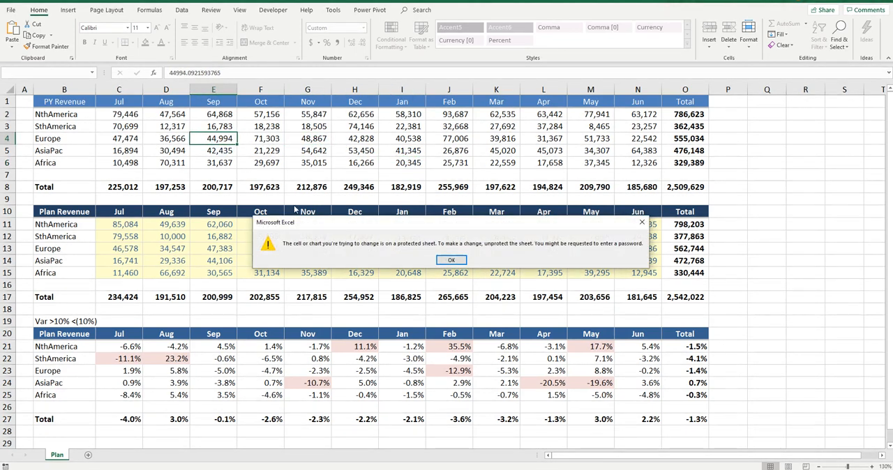
{"action": "left_click", "coordinate": [453, 259]}
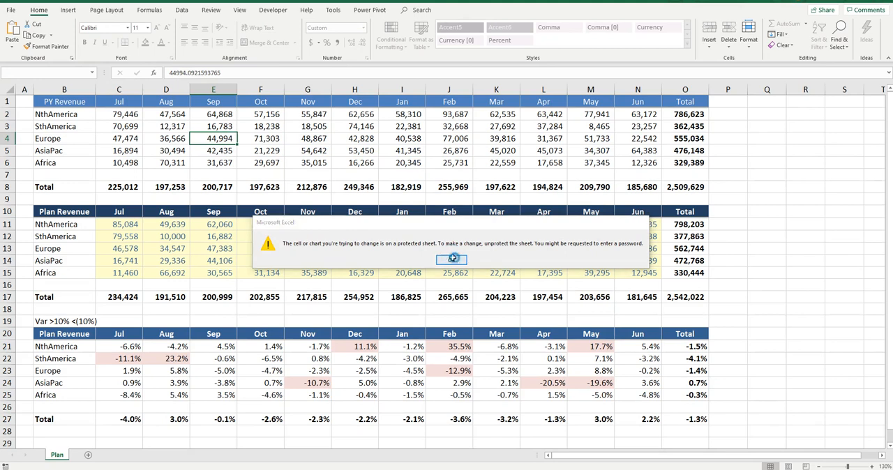
Try to edit the variance formulas in cells F22 and I23.
{"action": "left_click", "coordinate": [267, 362]}
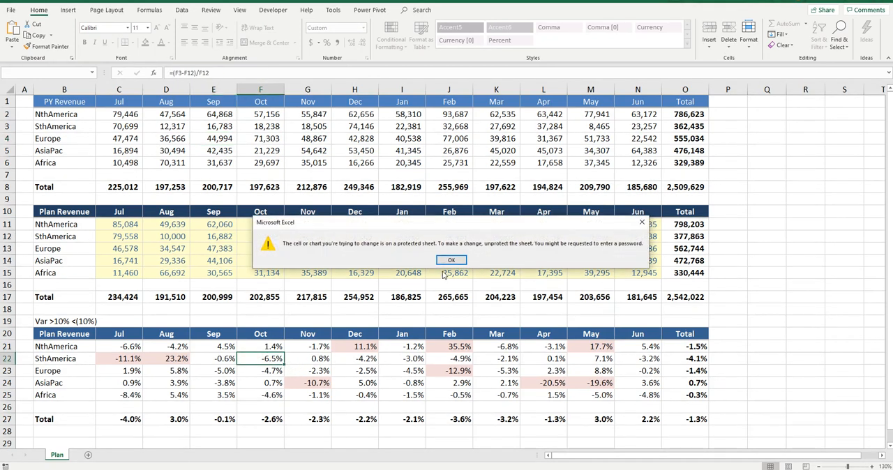
{"action": "left_click", "coordinate": [453, 261]}
{"action": "double_click", "coordinate": [401, 370]}
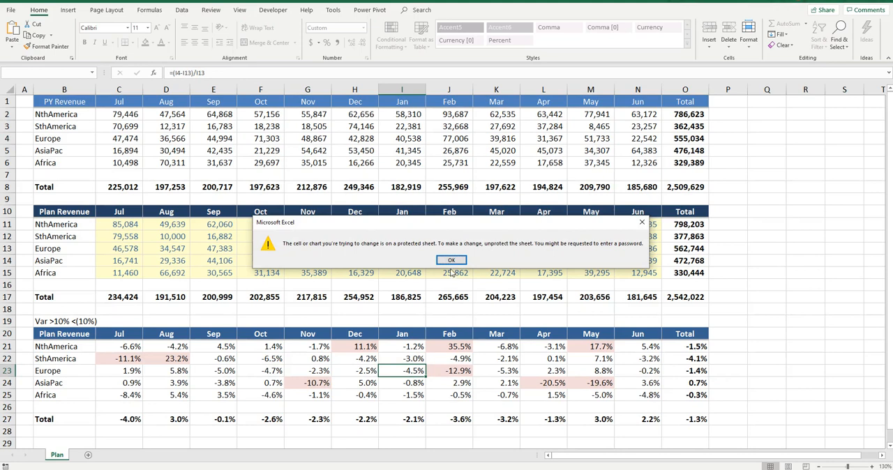
{"action": "left_click", "coordinate": [453, 261]}
{"action": "left_click", "coordinate": [263, 236]}
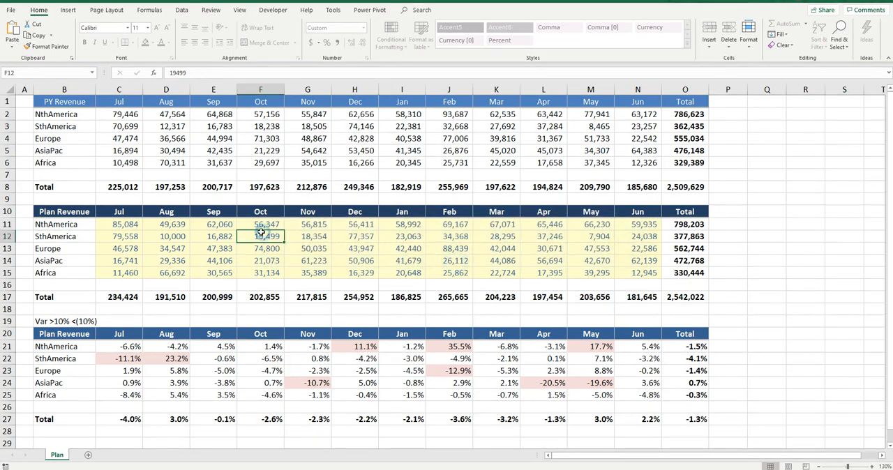
{"action": "left_click_drag", "start_coordinate": [126, 223], "coordinate": [639, 274]}
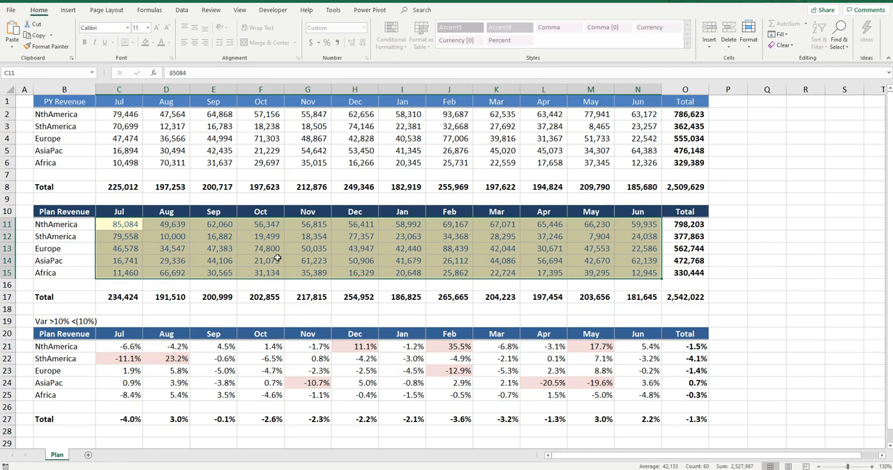
{"action": "left_click", "coordinate": [133, 227]}
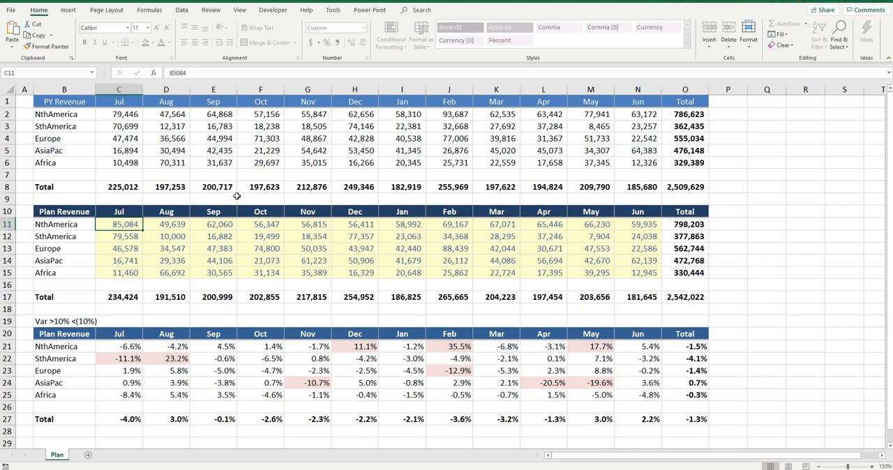
Remove the protection from the Plan sheet.
{"action": "left_click", "coordinate": [12, 11]}
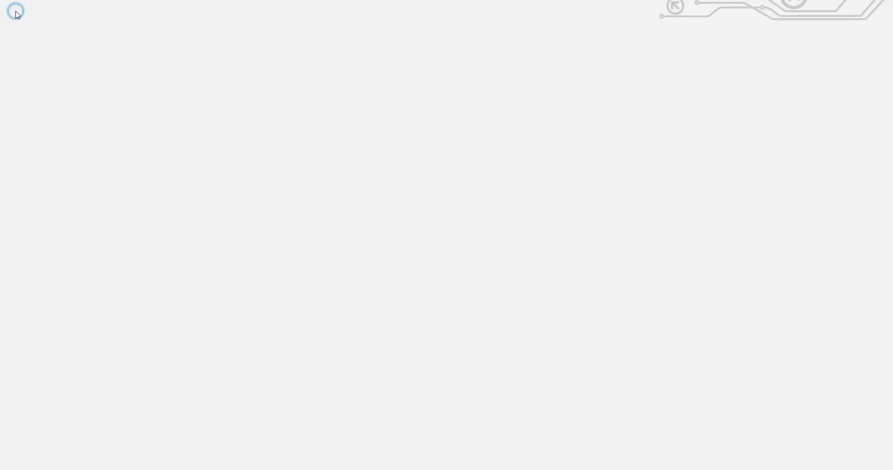
{"action": "left_click", "coordinate": [341, 75]}
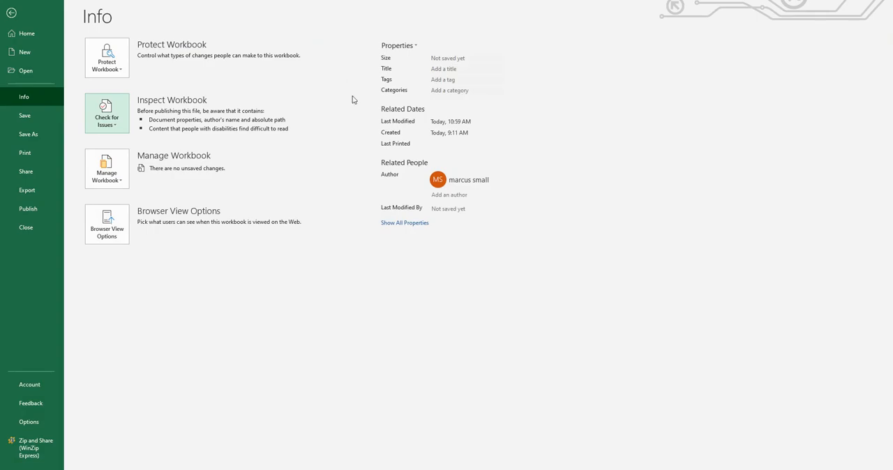
{"action": "left_click", "coordinate": [28, 18]}
Set the NthAmerica July PY Revenue in cell C2 to 85445.5104307409.
{"action": "left_click", "coordinate": [133, 115]}
{"action": "left_click", "coordinate": [176, 73]}
{"action": "left_click_drag", "start_coordinate": [176, 73], "coordinate": [162, 78]}
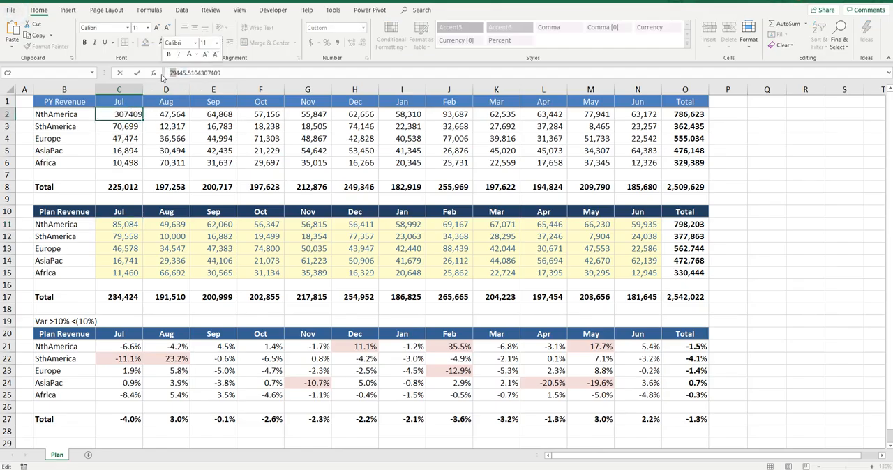
{"action": "type", "text": "85"}
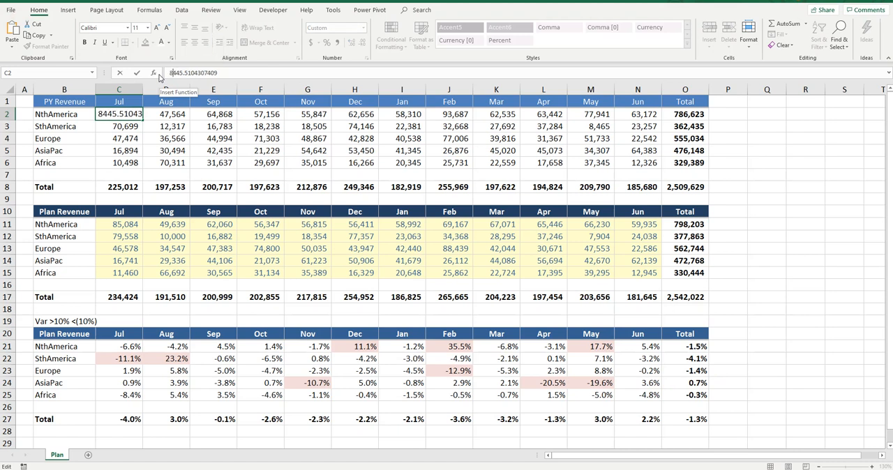
{"action": "key", "text": "Return"}
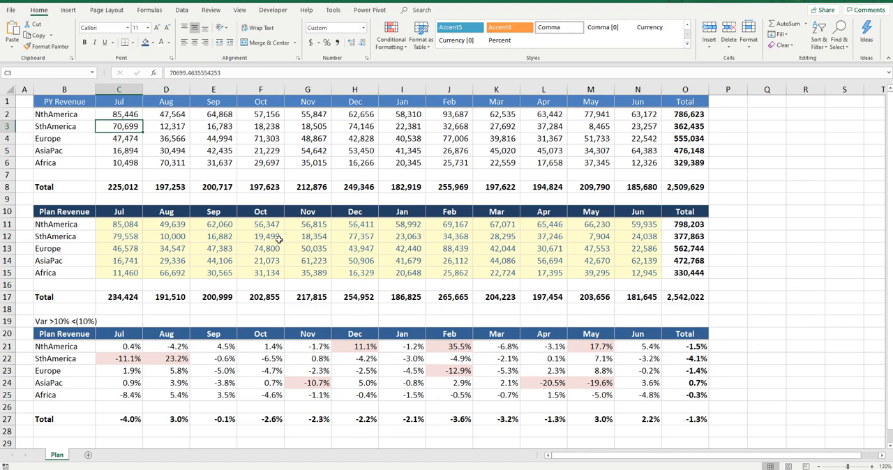
Protect the Plan sheet with a password, additionally allowing users to format cells, and re-enter the password to confirm.
{"action": "left_click_drag", "start_coordinate": [126, 225], "coordinate": [638, 275]}
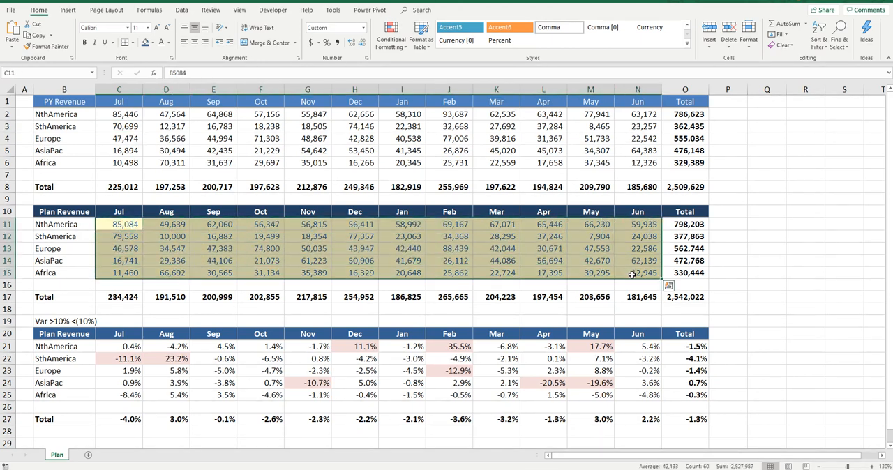
{"action": "left_click", "coordinate": [98, 117]}
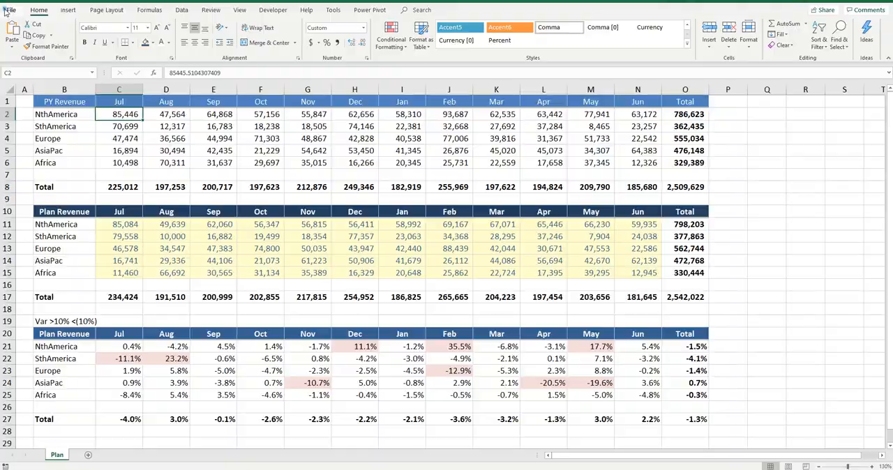
{"action": "left_click", "coordinate": [10, 10]}
{"action": "left_click", "coordinate": [127, 72]}
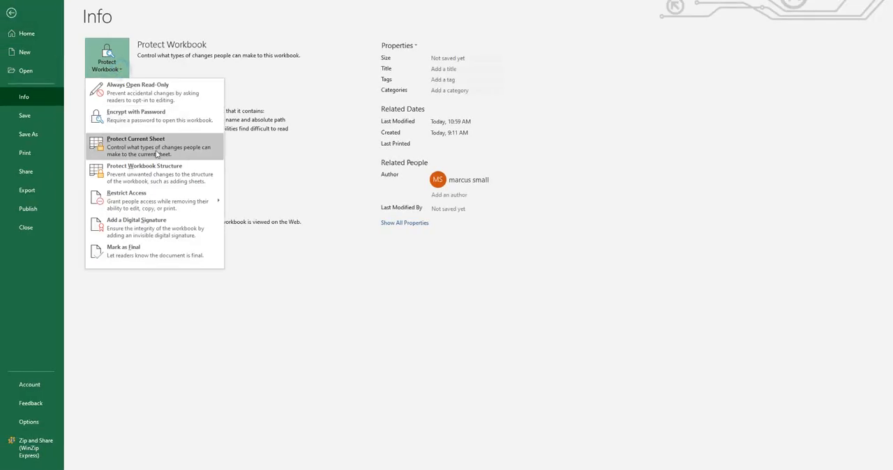
{"action": "left_click", "coordinate": [166, 151]}
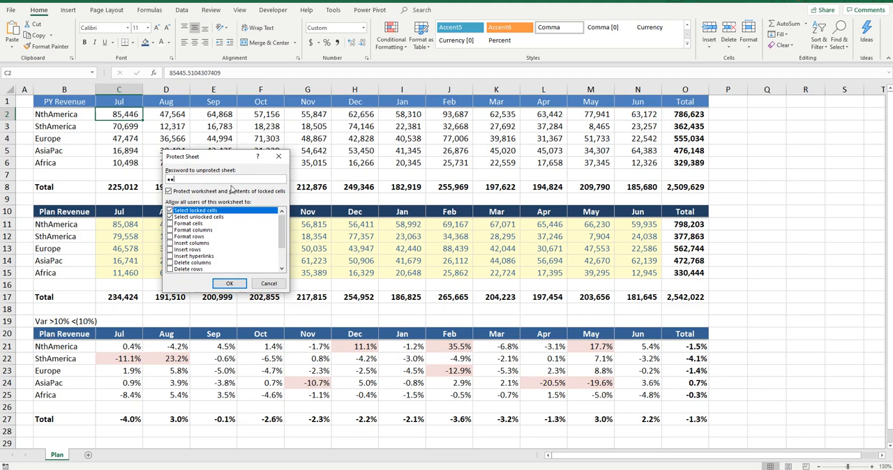
{"action": "left_click", "coordinate": [171, 222]}
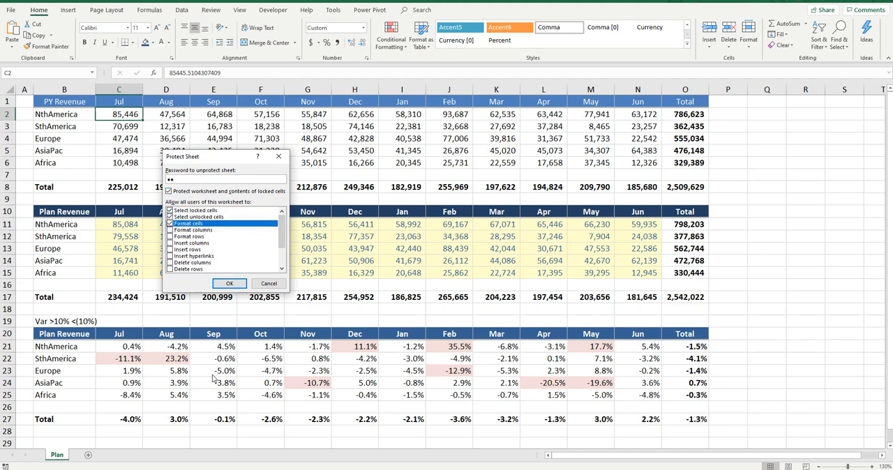
{"action": "left_click", "coordinate": [235, 285]}
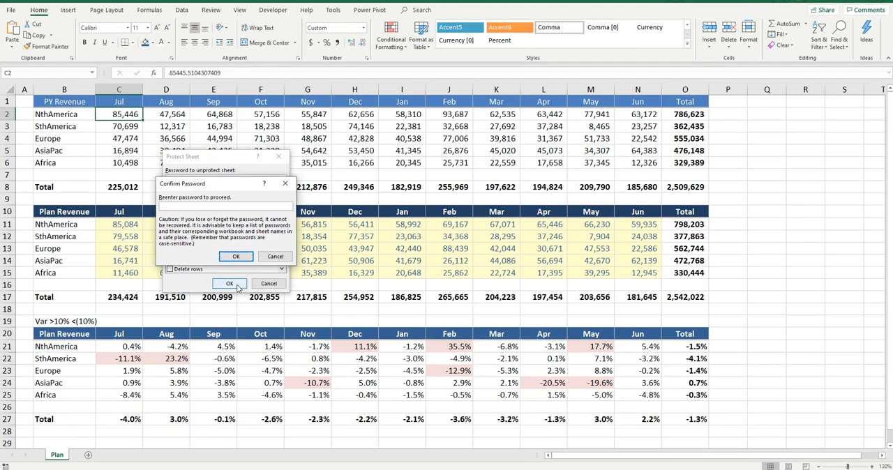
{"action": "type", "text": "a"}
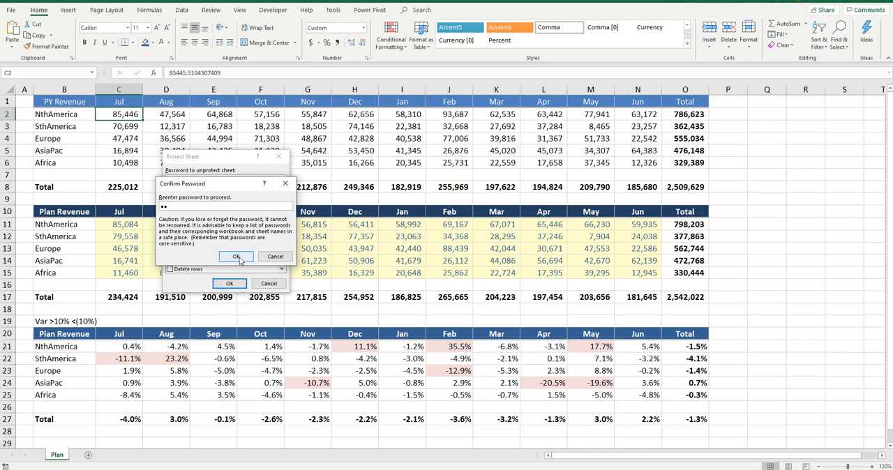
{"action": "left_click", "coordinate": [239, 260]}
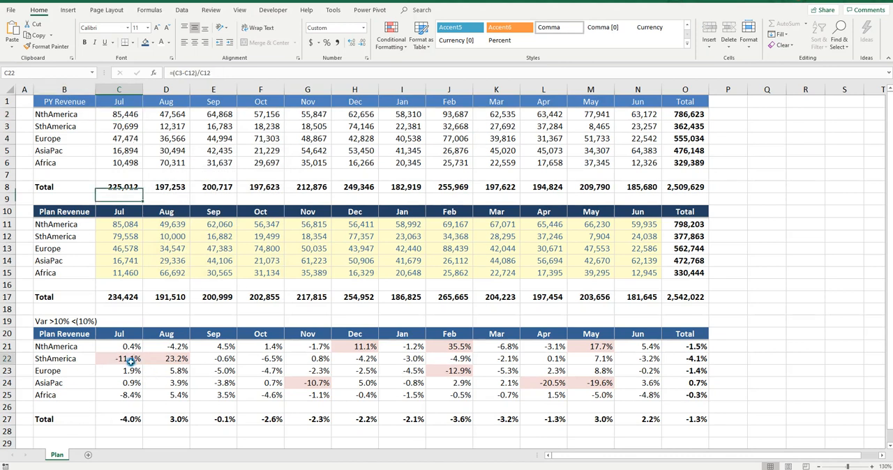
Fill the SthAmerica July PY Revenue cell C3 with light blue and try to edit its value.
{"action": "left_click", "coordinate": [130, 130]}
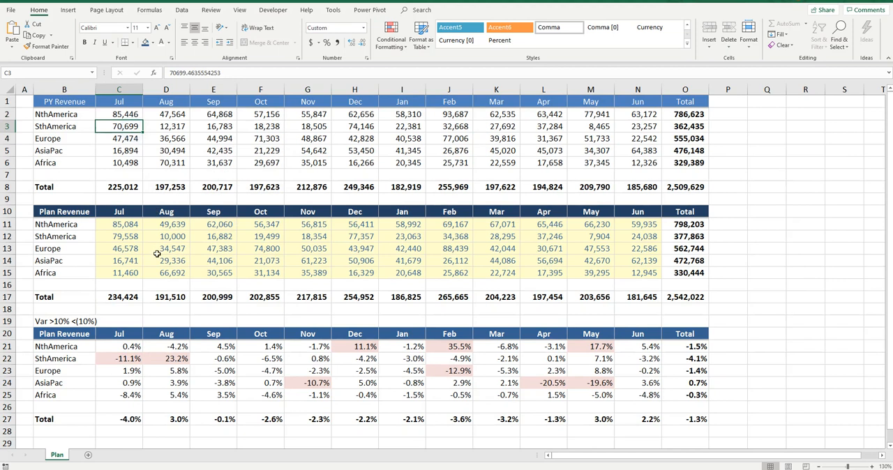
{"action": "left_click", "coordinate": [153, 42]}
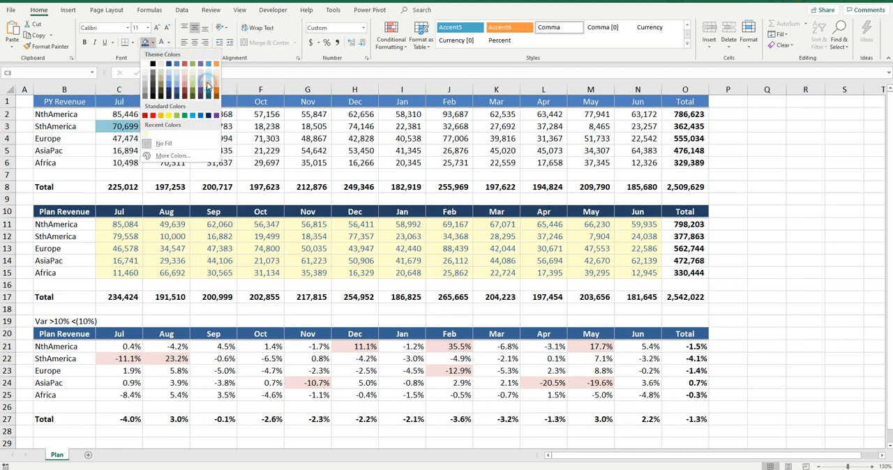
{"action": "left_click", "coordinate": [208, 78]}
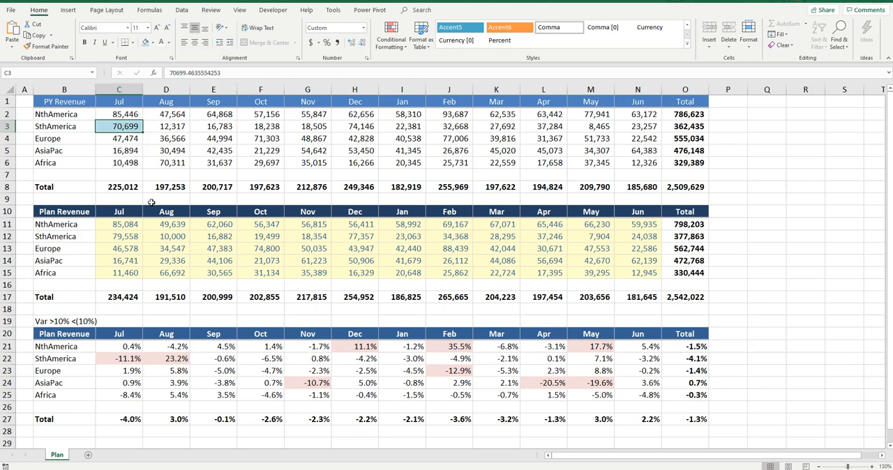
{"action": "double_click", "coordinate": [138, 127]}
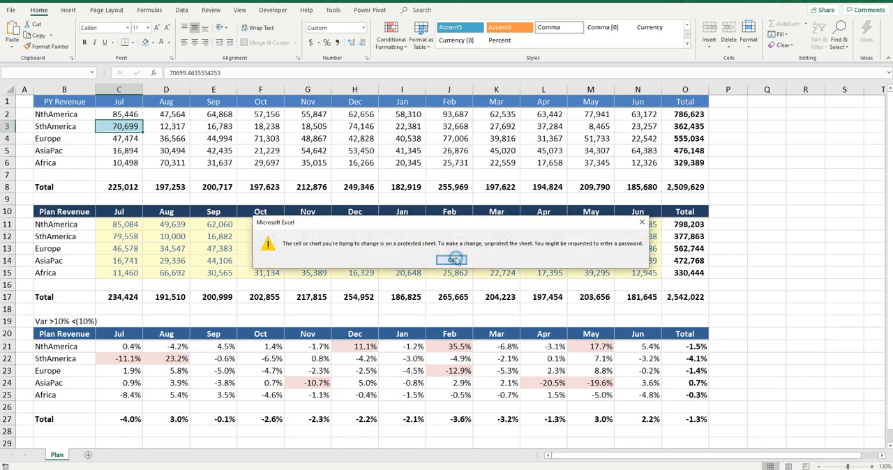
{"action": "left_click", "coordinate": [452, 260]}
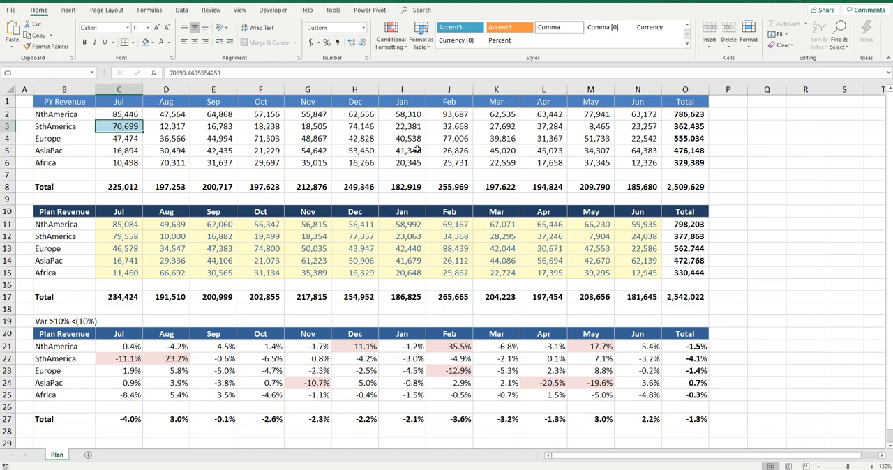
Unprotect the Plan sheet by entering the sheet password and return to the worksheet.
{"action": "left_click", "coordinate": [11, 12]}
{"action": "left_click", "coordinate": [340, 76]}
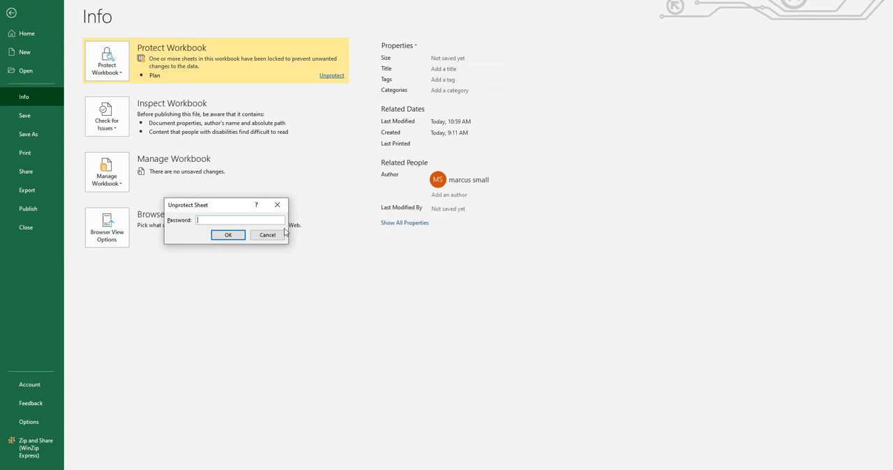
{"action": "type", "text": "1"}
{"action": "key", "text": "Return"}
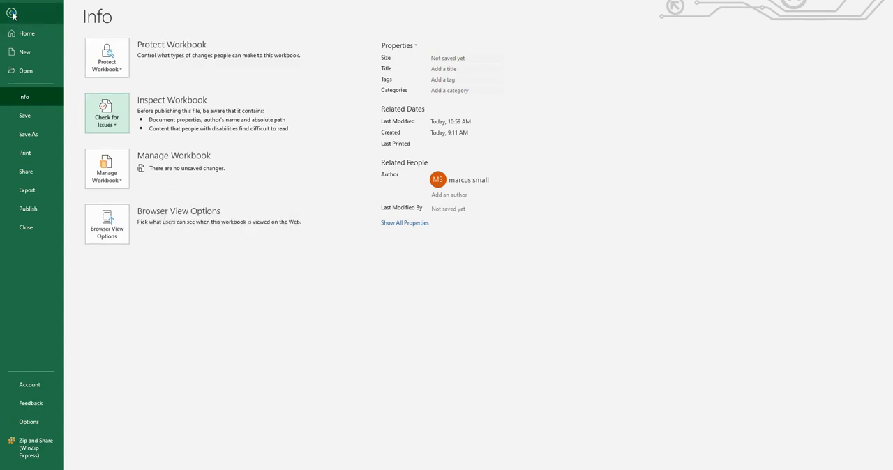
{"action": "left_click", "coordinate": [12, 13]}
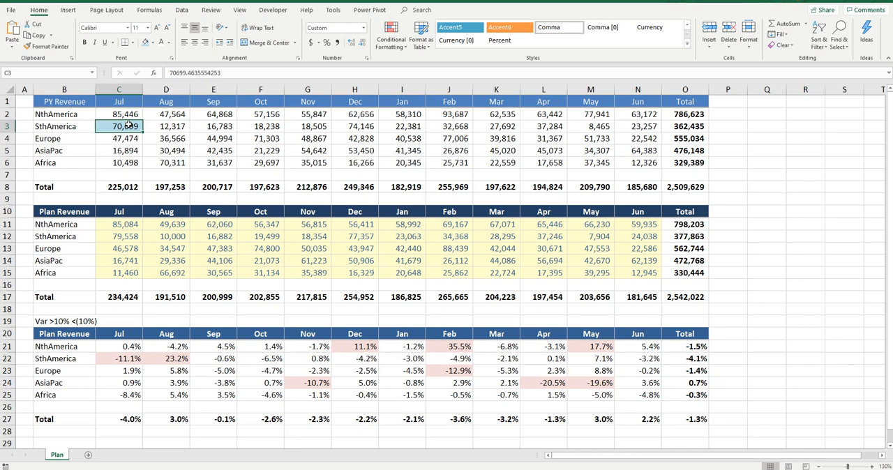
Clear the SthAmerica July PY Revenue in cell C3 and undo the deletion.
{"action": "key", "text": "Delete"}
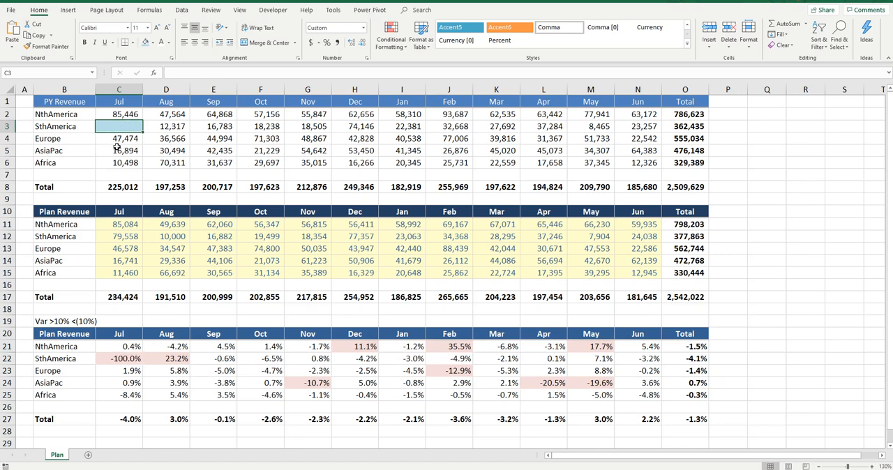
{"action": "key", "text": "ctrl+z"}
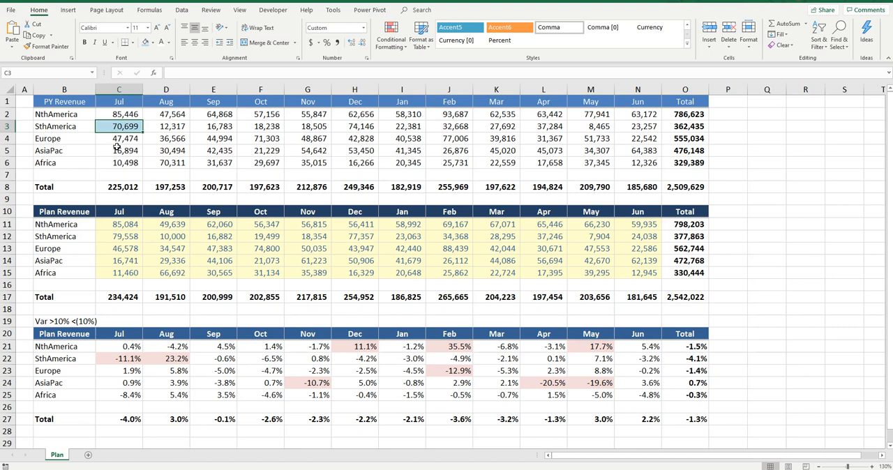